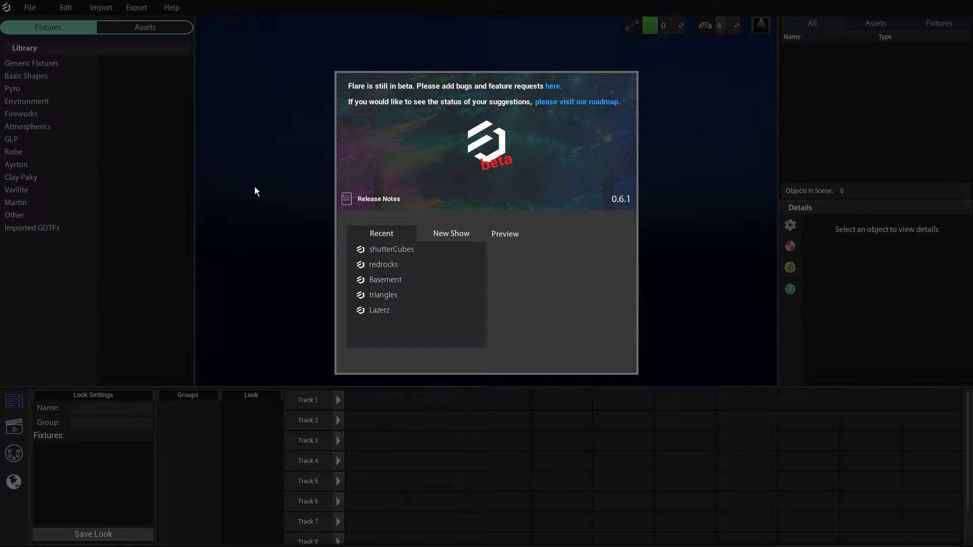
Dismiss the welcome window and review the video settings, from resolution down to the quality options.
{"action": "left_click", "coordinate": [254, 189]}
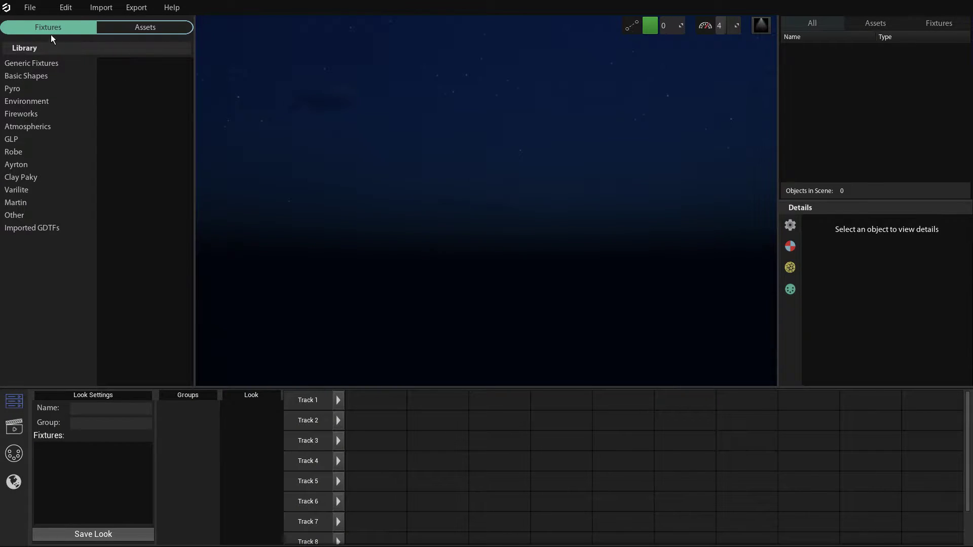
{"action": "left_click", "coordinate": [74, 11]}
{"action": "left_click", "coordinate": [67, 39]}
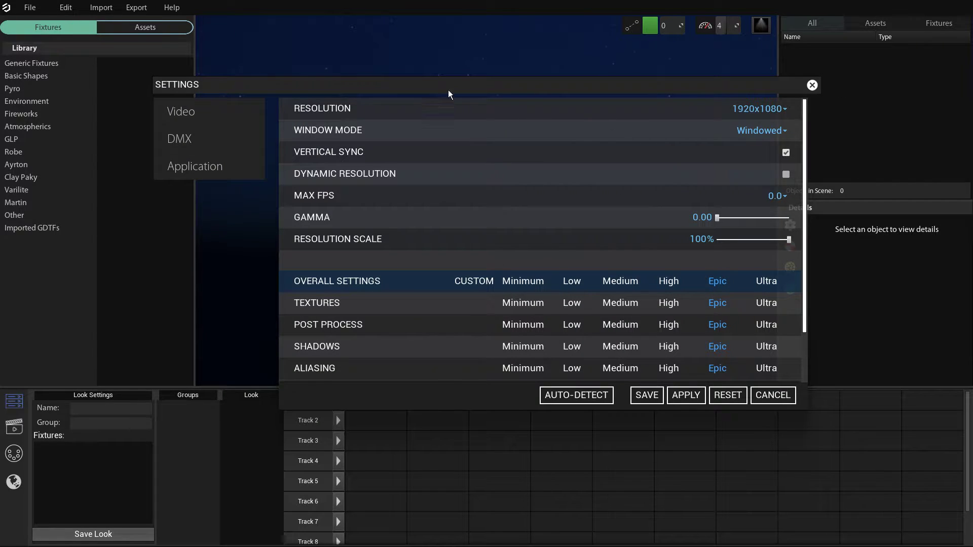
{"action": "scroll", "coordinate": [552, 231], "scroll_direction": "down", "scroll_amount": 1}
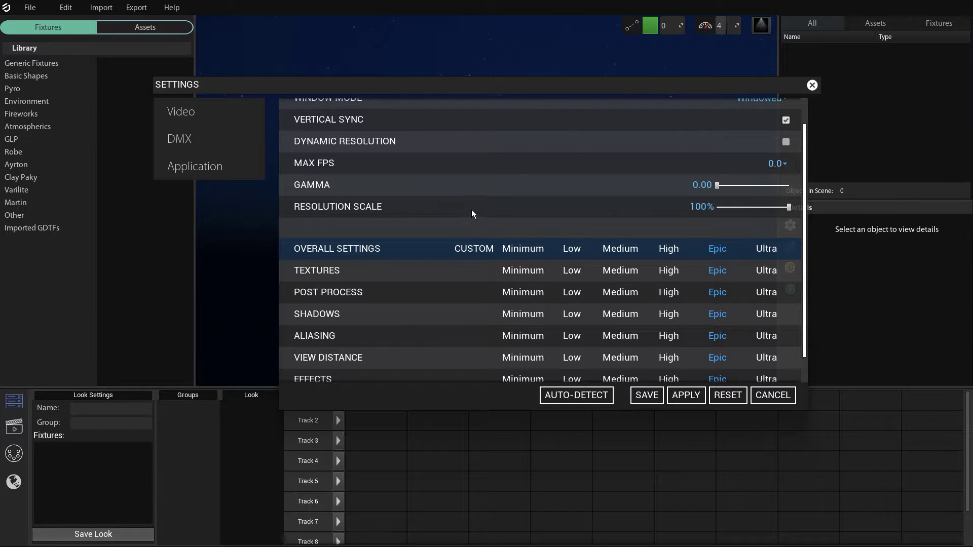
{"action": "scroll", "coordinate": [507, 210], "scroll_direction": "up", "scroll_amount": 1}
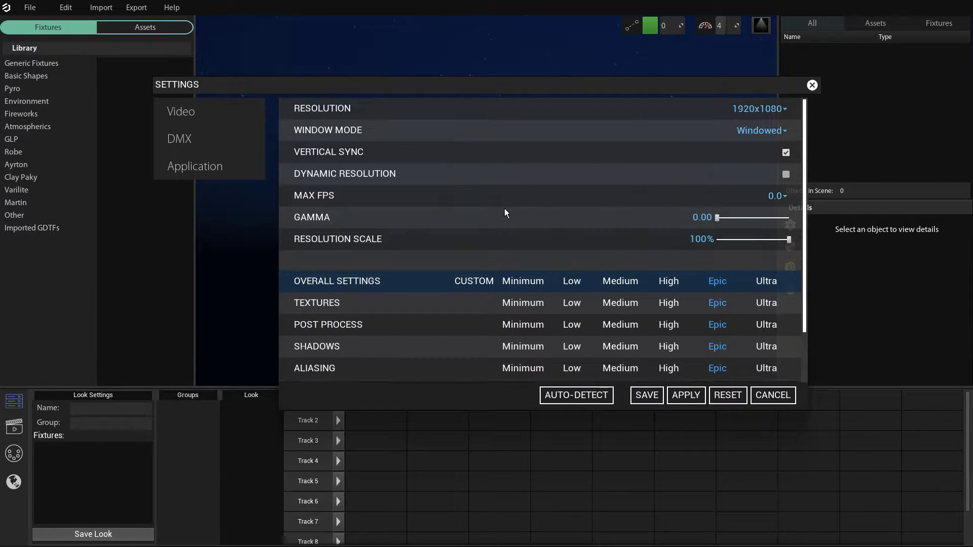
{"action": "scroll", "coordinate": [486, 241], "scroll_direction": "down", "scroll_amount": 1}
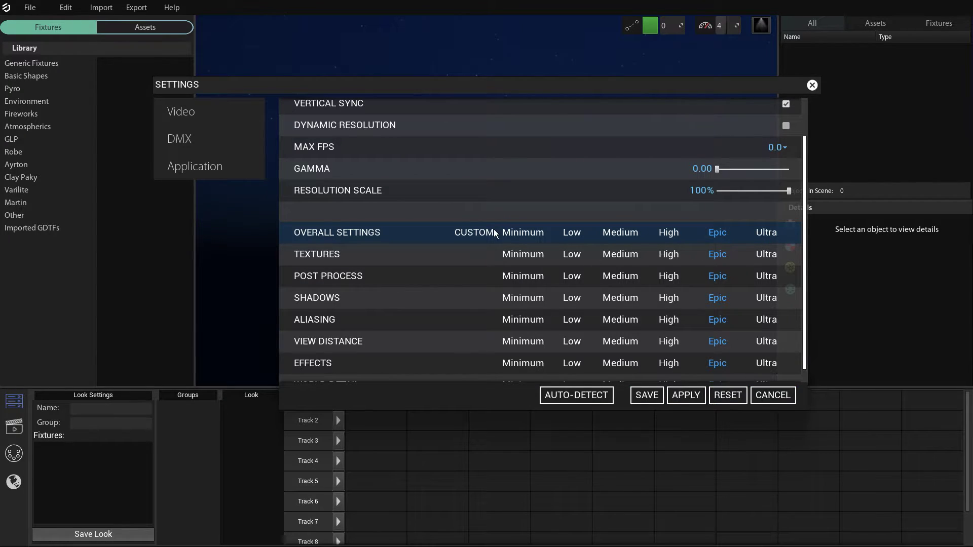
{"action": "scroll", "coordinate": [452, 223], "scroll_direction": "up", "scroll_amount": 3}
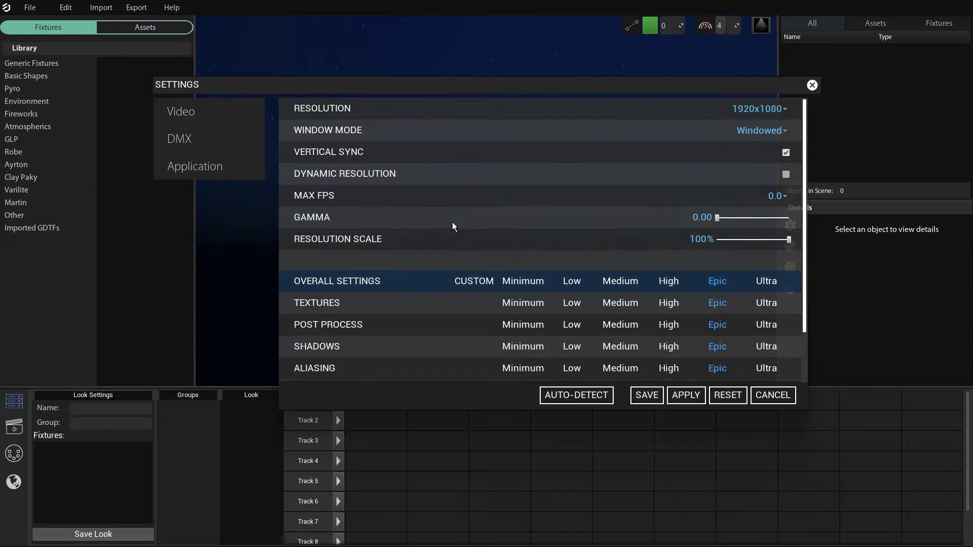
Review the DMX and Application settings and save the settings.
{"action": "left_click", "coordinate": [213, 142]}
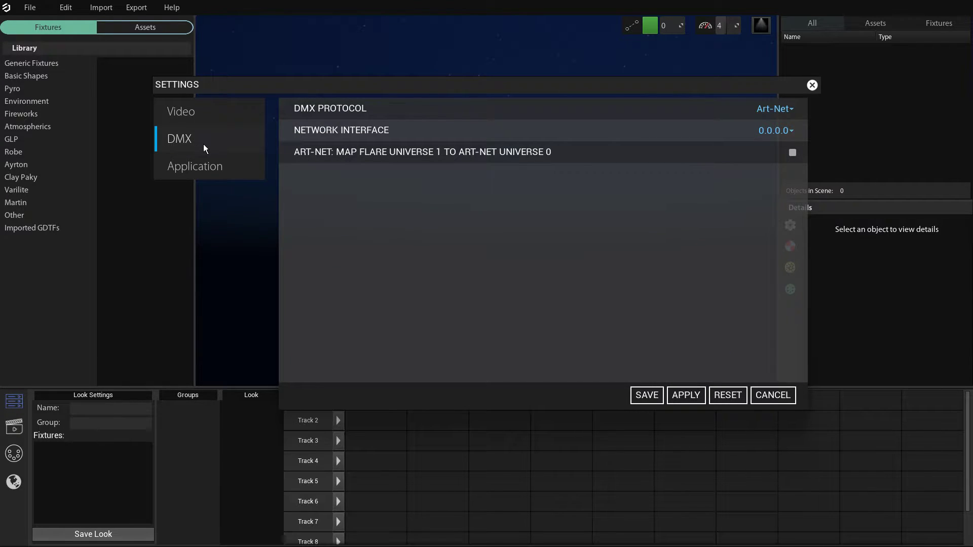
{"action": "mouse_move", "coordinate": [315, 167]}
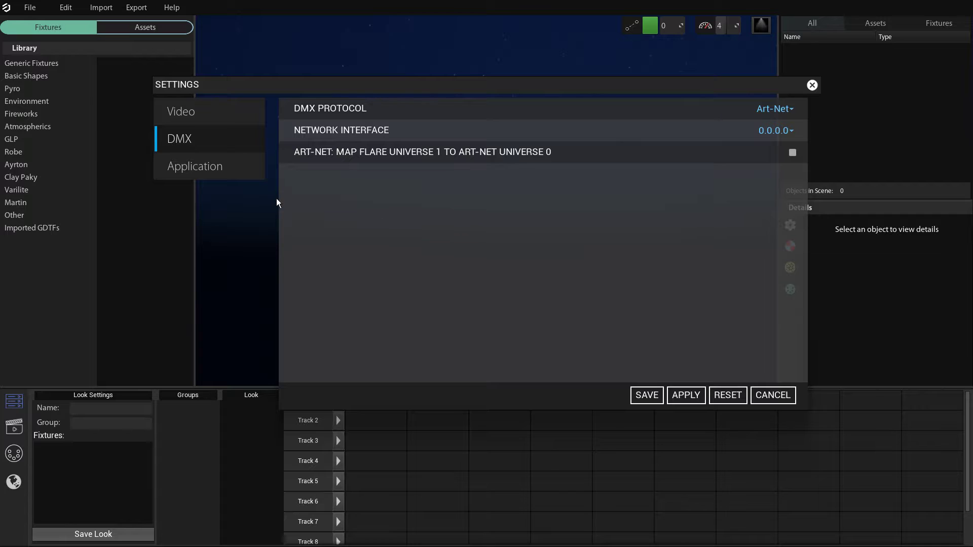
{"action": "left_click", "coordinate": [232, 169]}
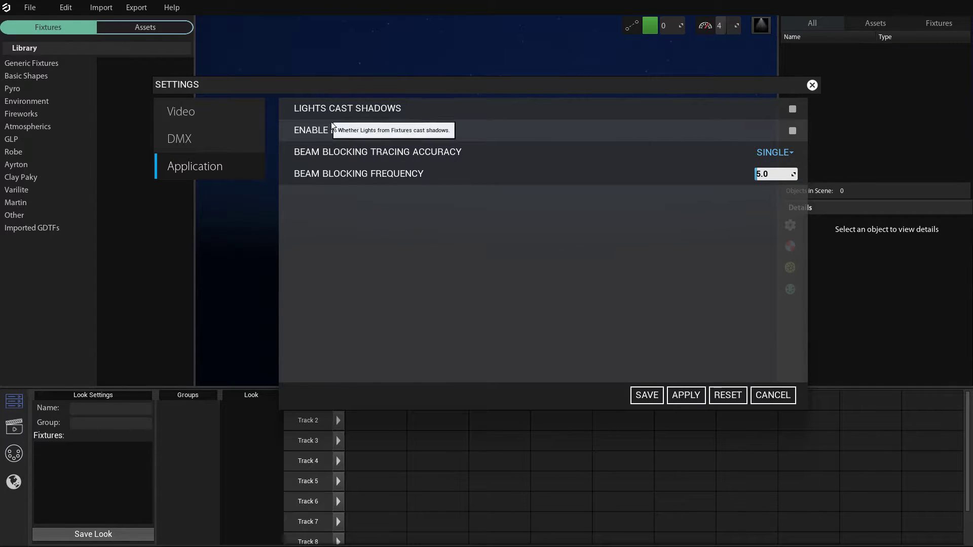
{"action": "left_click", "coordinate": [647, 396]}
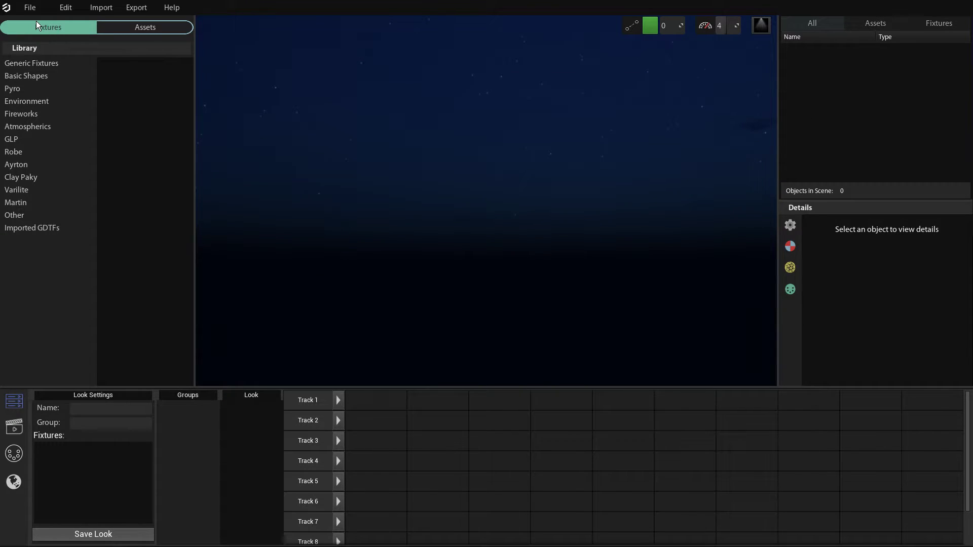
Create a new show from the Blank template.
{"action": "left_click", "coordinate": [30, 7]}
{"action": "left_click", "coordinate": [49, 32]}
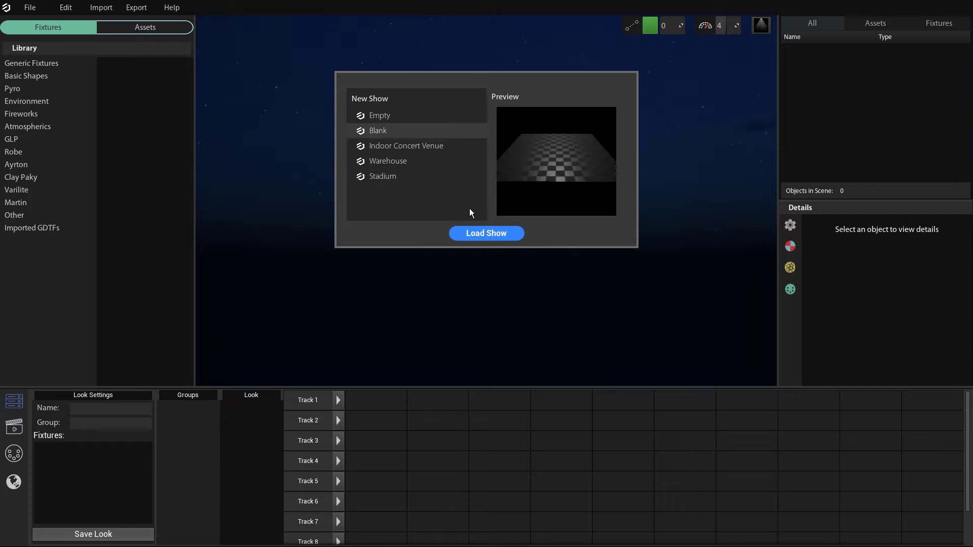
{"action": "left_click", "coordinate": [491, 233]}
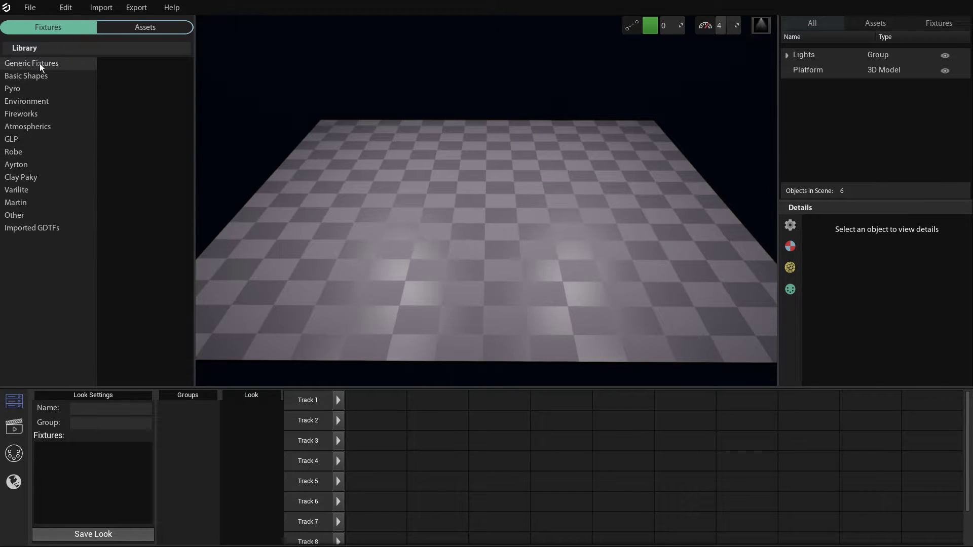
Add a generic Moving Head fixture to the platform at about X 525, Y 162.
{"action": "left_click", "coordinate": [39, 62]}
{"action": "left_click_drag", "start_coordinate": [124, 66], "coordinate": [437, 256]}
{"action": "left_click", "coordinate": [474, 370]}
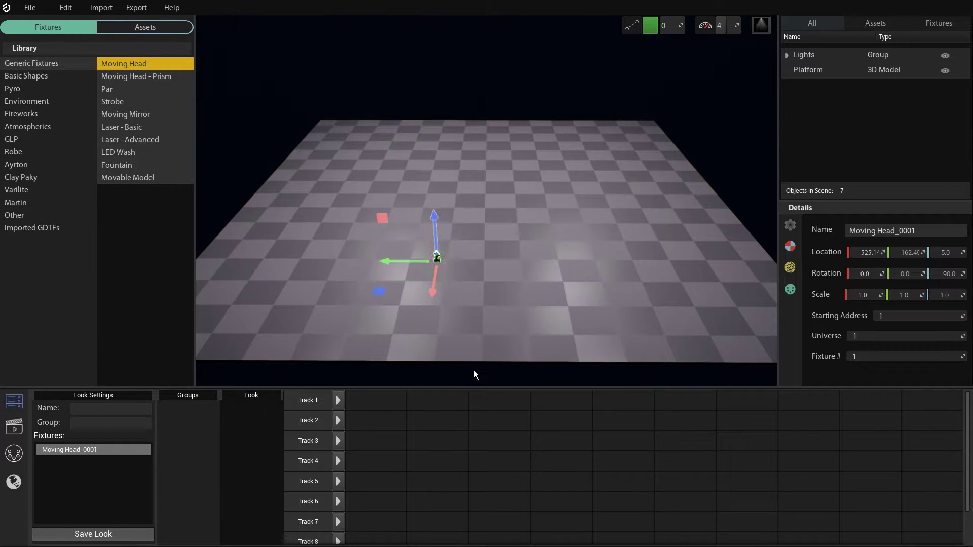
Raise the moving head high above the platform and set its Dimmer channel to about 94.
{"action": "left_click_drag", "start_coordinate": [437, 223], "coordinate": [427, 89]}
{"action": "left_click", "coordinate": [790, 289]}
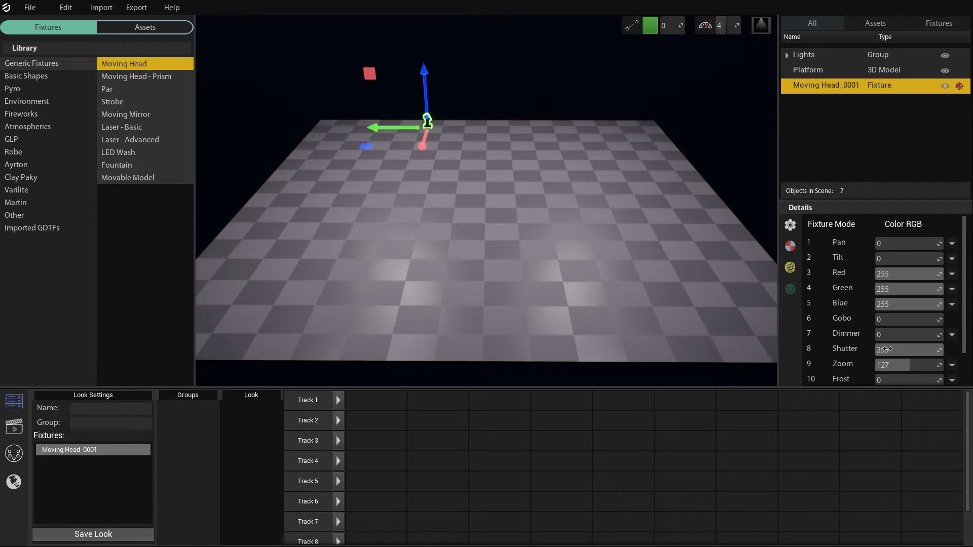
{"action": "left_click_drag", "start_coordinate": [887, 335], "coordinate": [900, 335]}
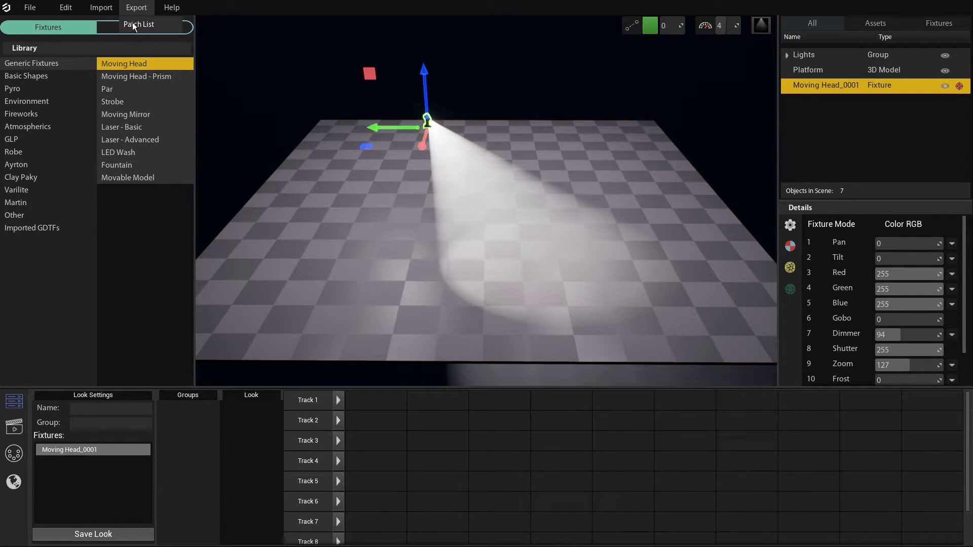
Place a Cube from the Models assets on the platform inside the light beam.
{"action": "left_click", "coordinate": [106, 45]}
{"action": "left_click", "coordinate": [115, 28]}
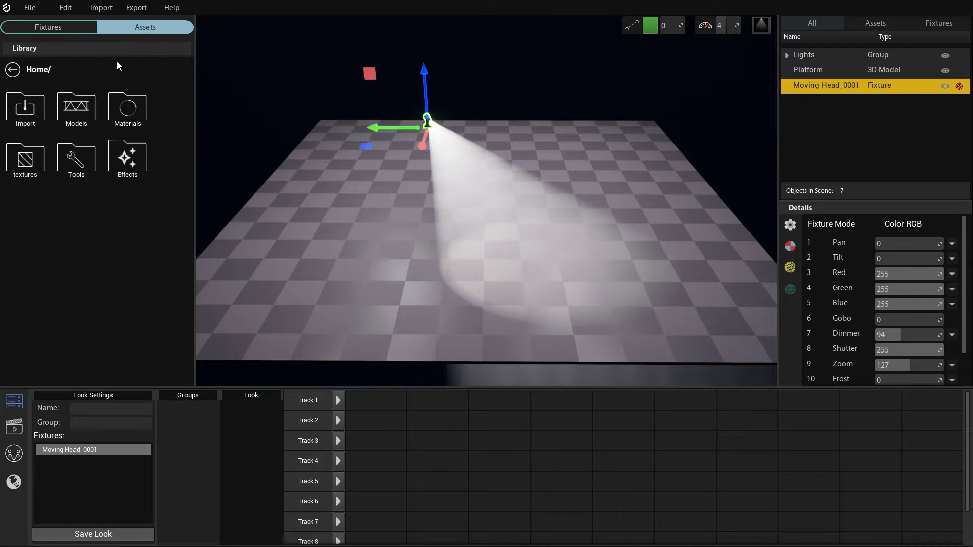
{"action": "left_click", "coordinate": [77, 106]}
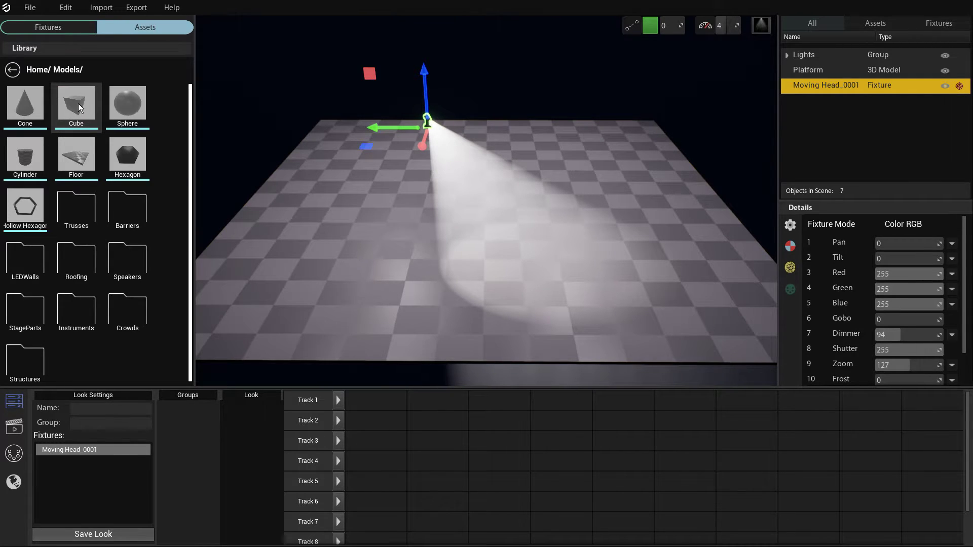
{"action": "left_click_drag", "start_coordinate": [78, 103], "coordinate": [546, 202]}
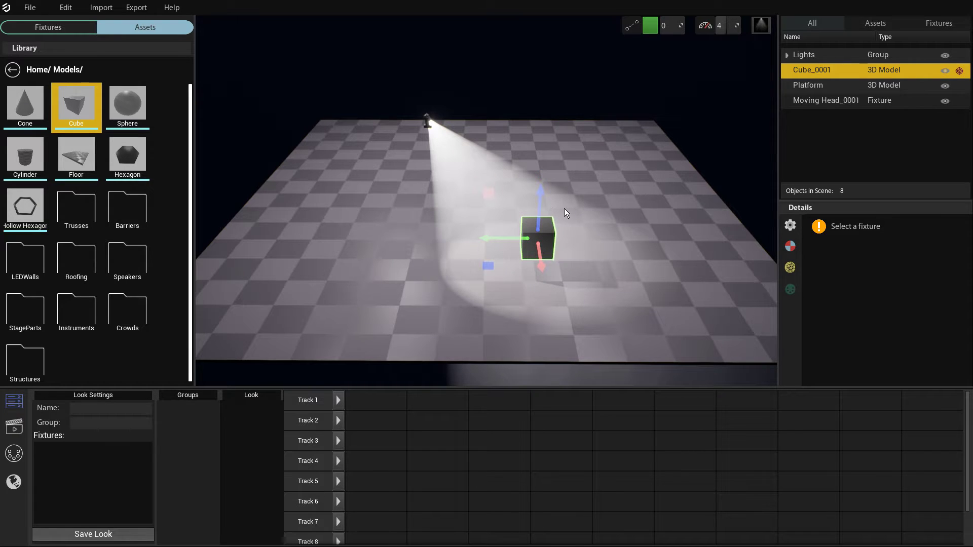
Move the cube slightly along its green axis, further into the moving head's beam.
{"action": "mouse_move", "coordinate": [564, 208]}
{"action": "right_mouse_down"}
{"action": "mouse_move", "coordinate": [590, 196]}
{"action": "mouse_move", "coordinate": [568, 223]}
{"action": "mouse_move", "coordinate": [583, 220]}
{"action": "mouse_move", "coordinate": [596, 200]}
{"action": "mouse_move", "coordinate": [570, 218]}
{"action": "mouse_move", "coordinate": [551, 210]}
{"action": "right_mouse_up"}
{"action": "key", "text": "w"}
{"action": "key", "text": "s"}
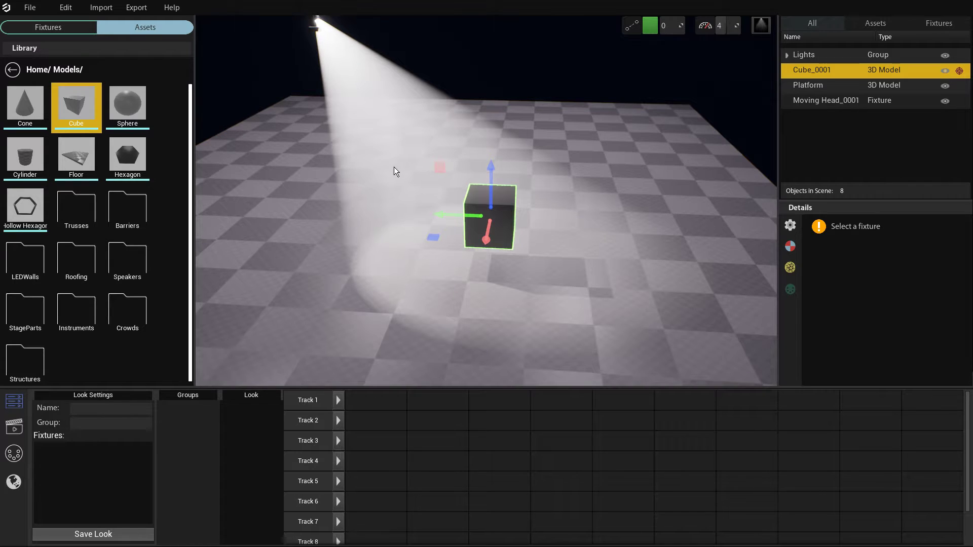
{"action": "key", "text": "s"}
{"action": "right_click_drag", "start_coordinate": [393, 166], "coordinate": [395, 144]}
{"action": "key", "text": "w"}
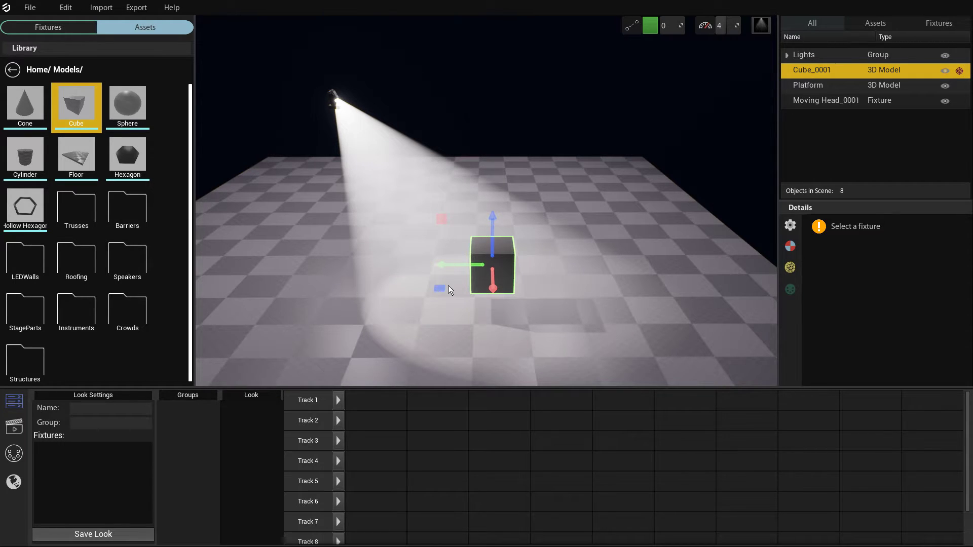
{"action": "left_click_drag", "start_coordinate": [448, 271], "coordinate": [433, 269]}
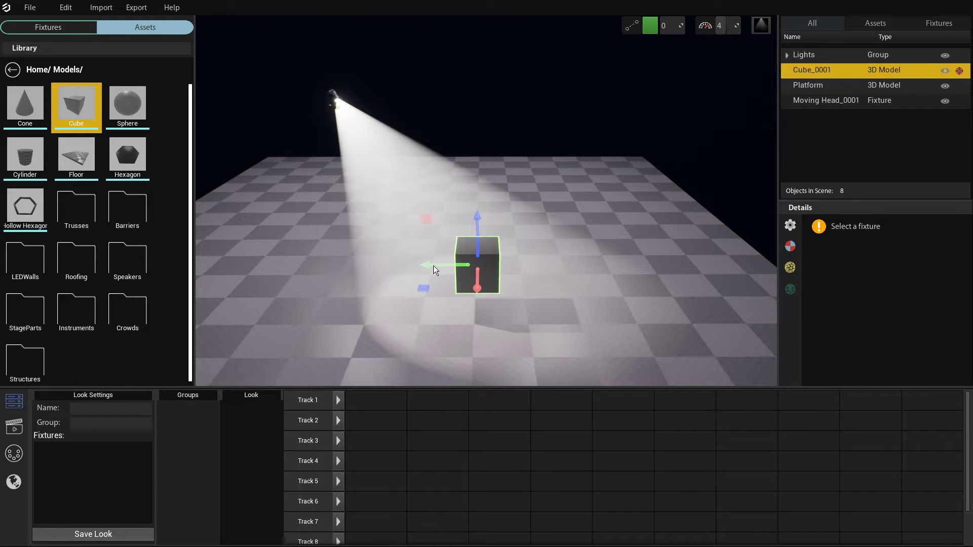
Replace the current scene with a fresh show loaded from the Blank template.
{"action": "left_click", "coordinate": [32, 8]}
{"action": "left_click", "coordinate": [37, 22]}
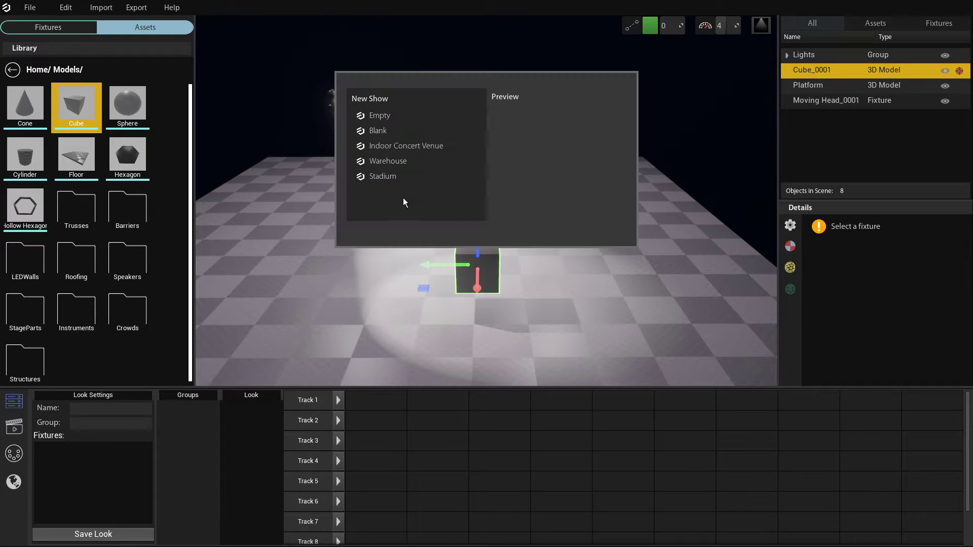
{"action": "left_click", "coordinate": [390, 129]}
{"action": "left_click", "coordinate": [509, 236]}
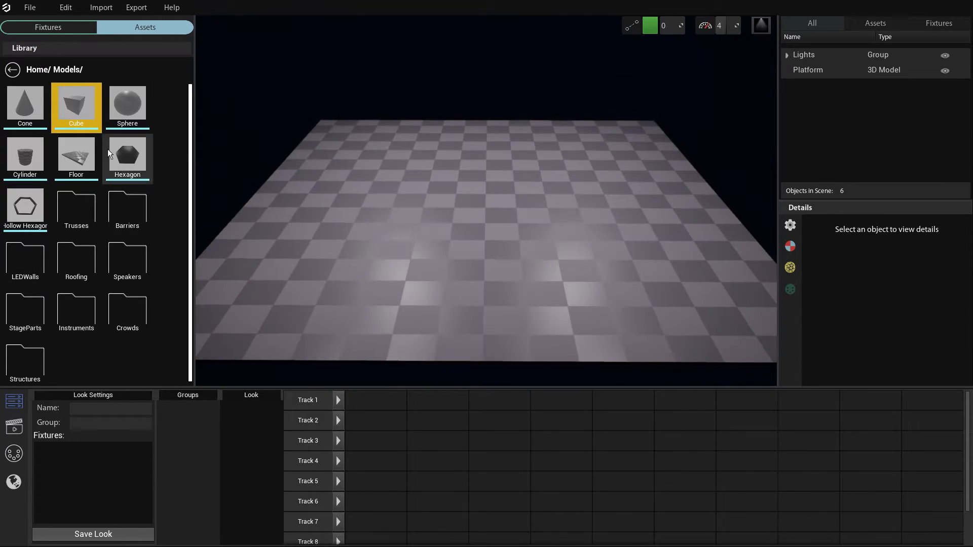
Browse the fixture library's Varilite, Martin and Other categories to examine the available fixtures.
{"action": "left_click", "coordinate": [54, 29]}
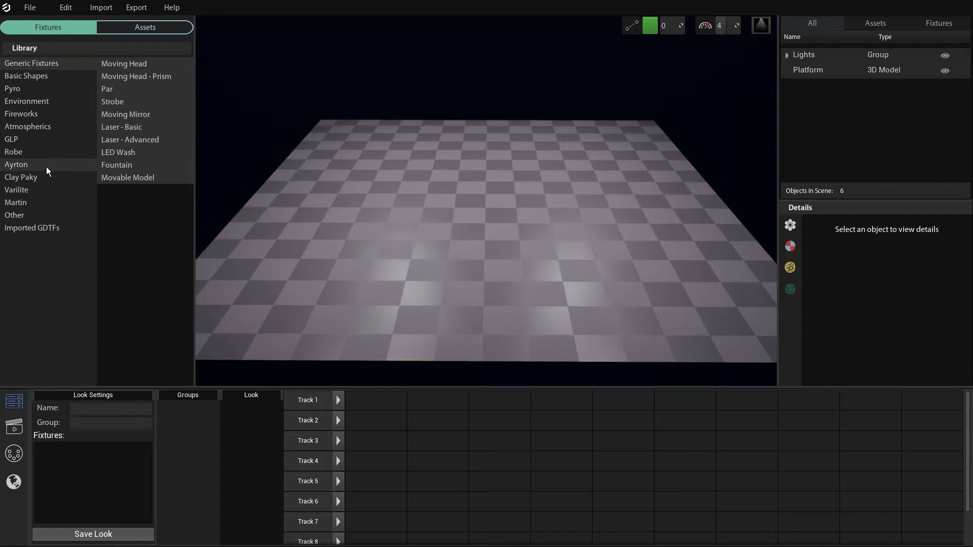
{"action": "left_click", "coordinate": [44, 192]}
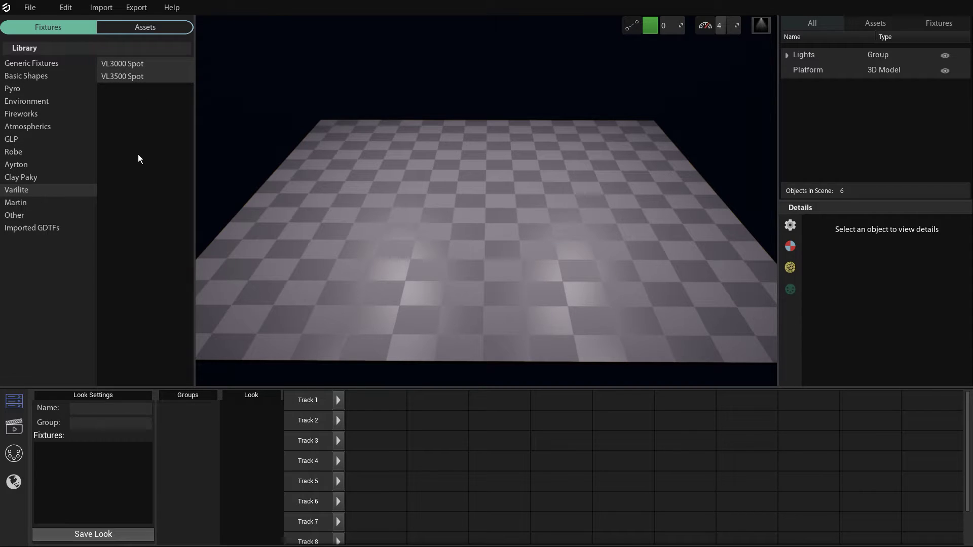
{"action": "left_click", "coordinate": [37, 203]}
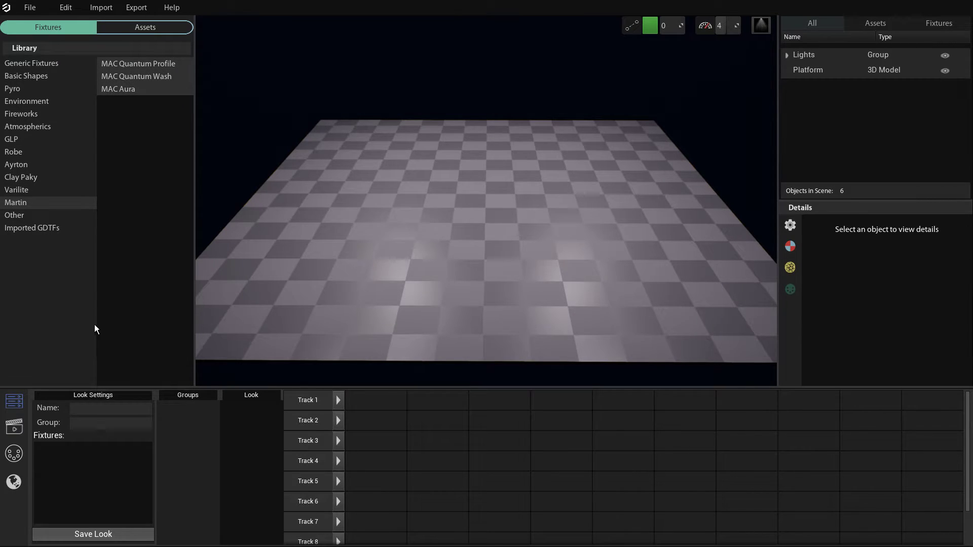
{"action": "left_click", "coordinate": [21, 219]}
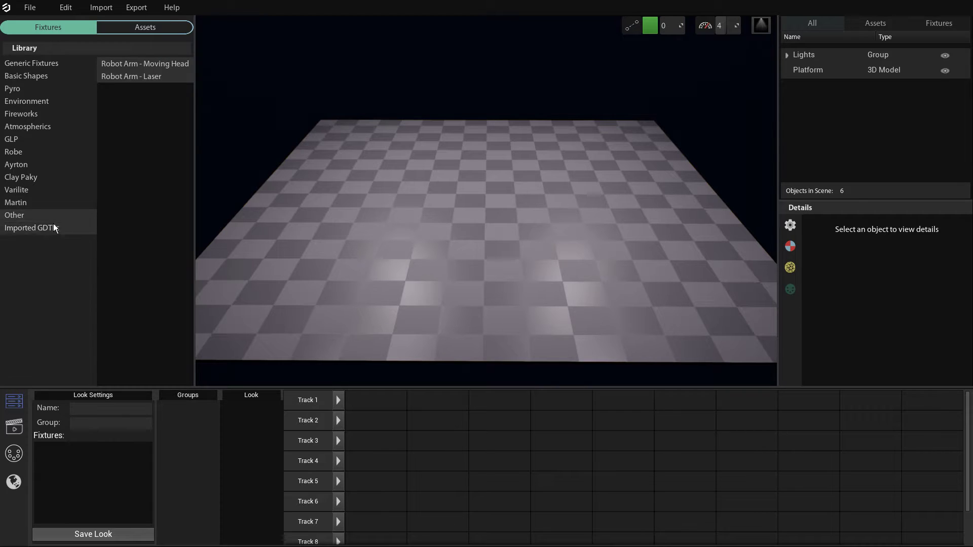
{"action": "left_click", "coordinate": [40, 205]}
{"action": "left_click", "coordinate": [32, 218]}
Place one Robot Arm - Moving Head and one Robot Arm - Laser side by side on the platform, both in 8 Bit Mode.
{"action": "left_click_drag", "start_coordinate": [140, 64], "coordinate": [396, 244]}
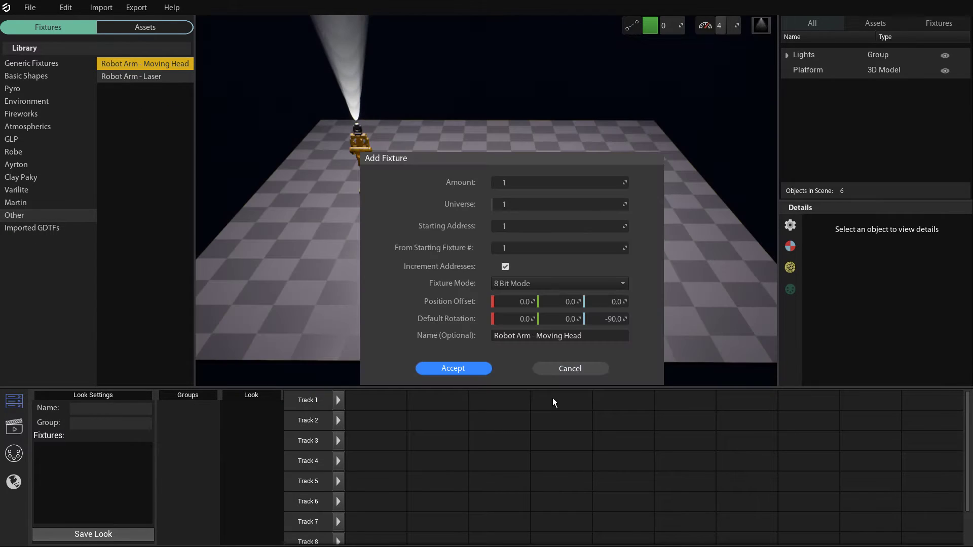
{"action": "left_click", "coordinate": [466, 370]}
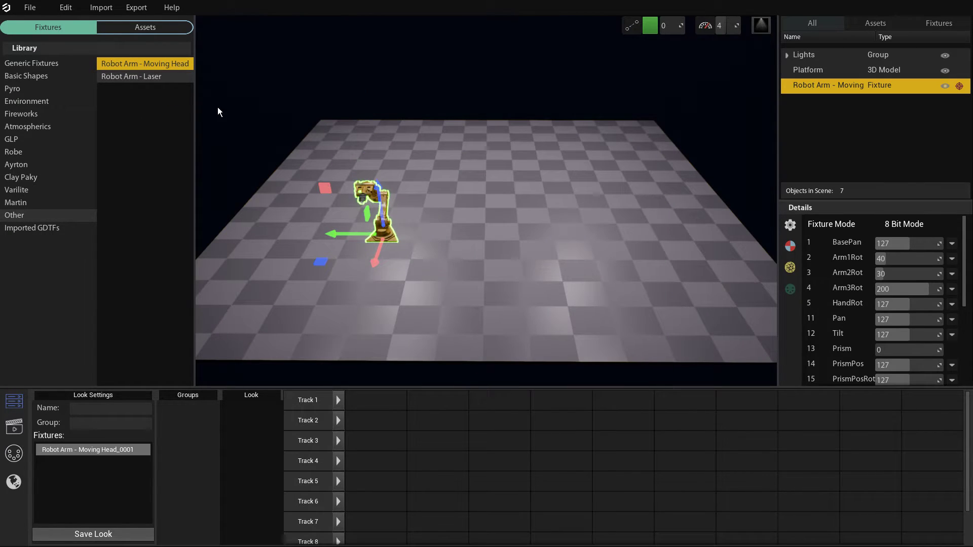
{"action": "left_click_drag", "start_coordinate": [141, 80], "coordinate": [567, 263]}
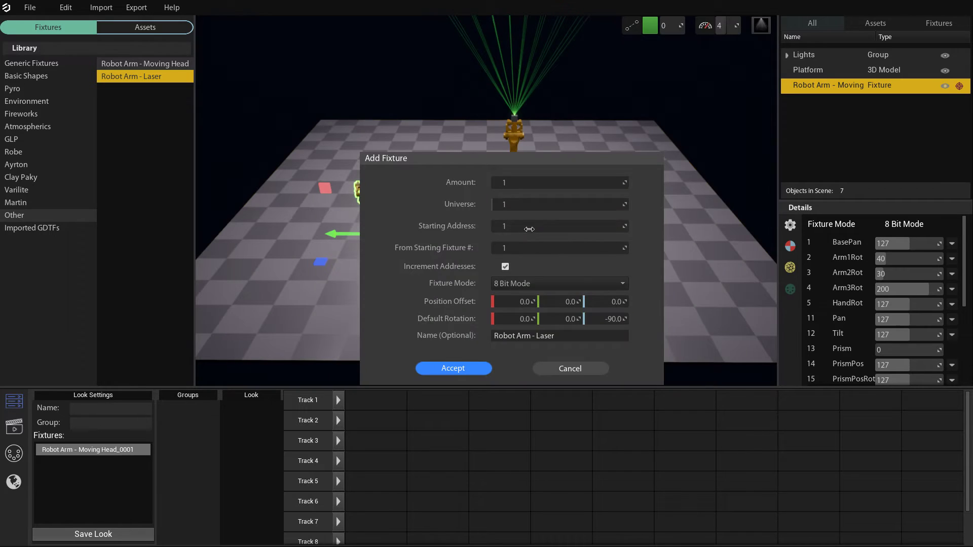
{"action": "left_click", "coordinate": [479, 369]}
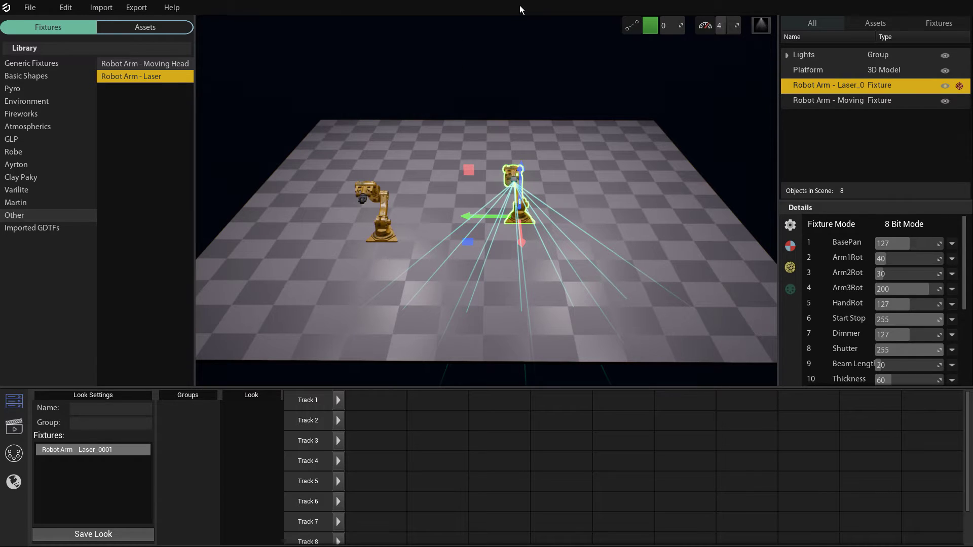
{"action": "left_click", "coordinate": [137, 8]}
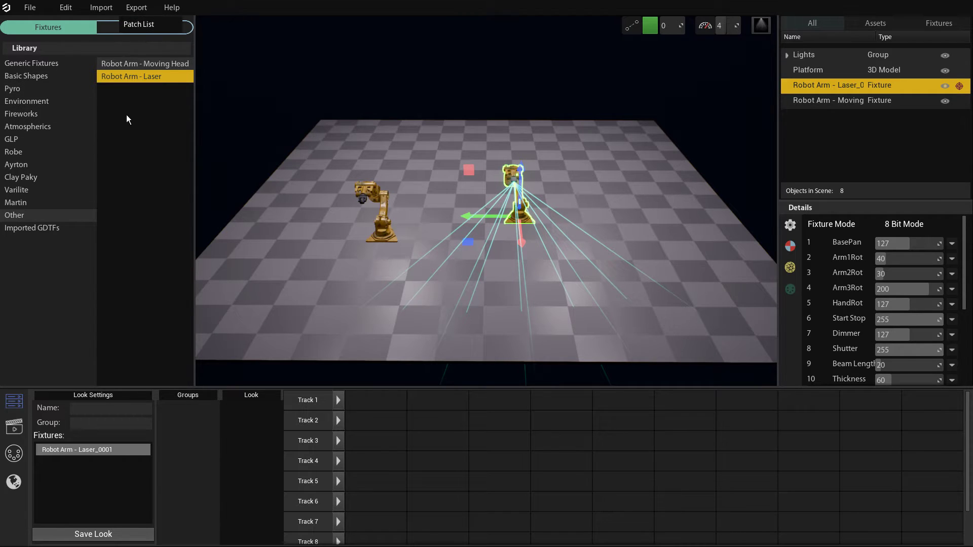
{"action": "left_click", "coordinate": [138, 9]}
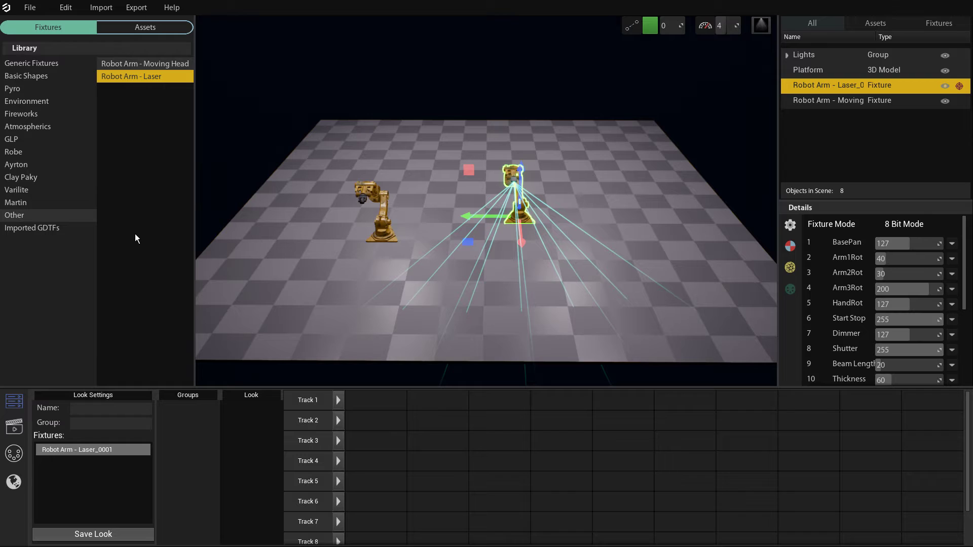
Add one generic Moving Head in Color RGB mode to the platform, beside the laser robot arm.
{"action": "left_click", "coordinate": [31, 63]}
{"action": "left_click_drag", "start_coordinate": [132, 64], "coordinate": [653, 229]}
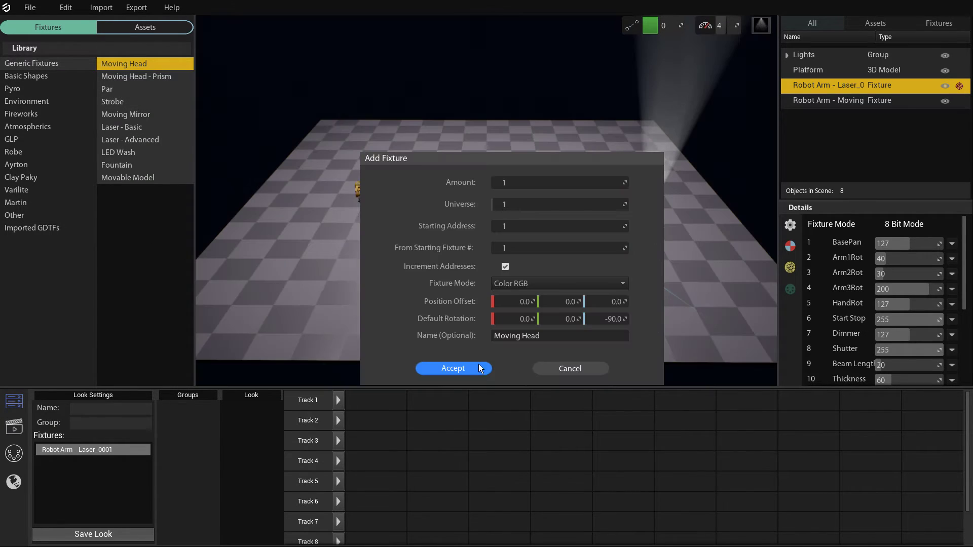
{"action": "left_click", "coordinate": [478, 366]}
Delete both robot arm fixtures from the platform, leaving only the generic moving head.
{"action": "key", "text": "w"}
{"action": "right_click_drag", "start_coordinate": [449, 183], "coordinate": [393, 184]}
{"action": "key", "text": "s"}
{"action": "left_click", "coordinate": [411, 216]}
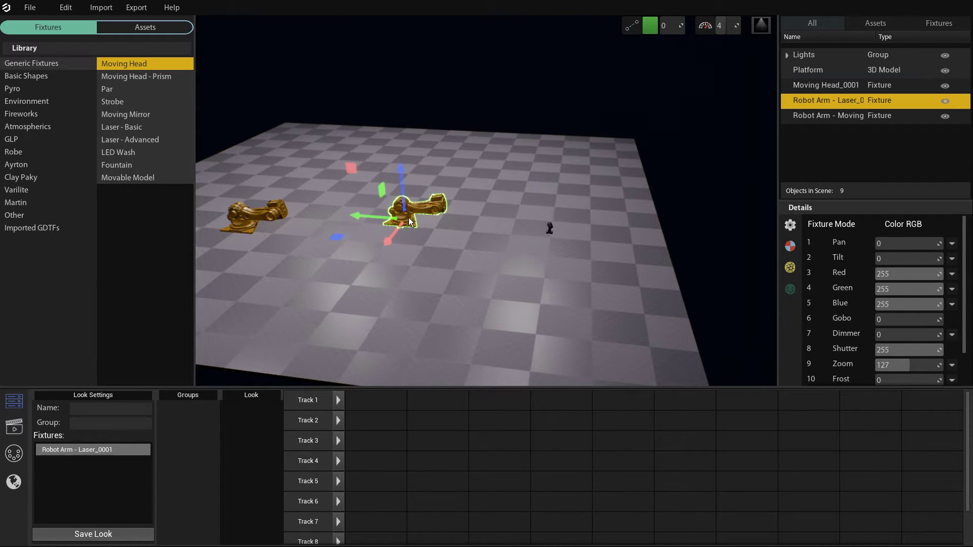
{"action": "key", "text": "Delete"}
{"action": "left_click", "coordinate": [276, 211]}
{"action": "key", "text": "Delete"}
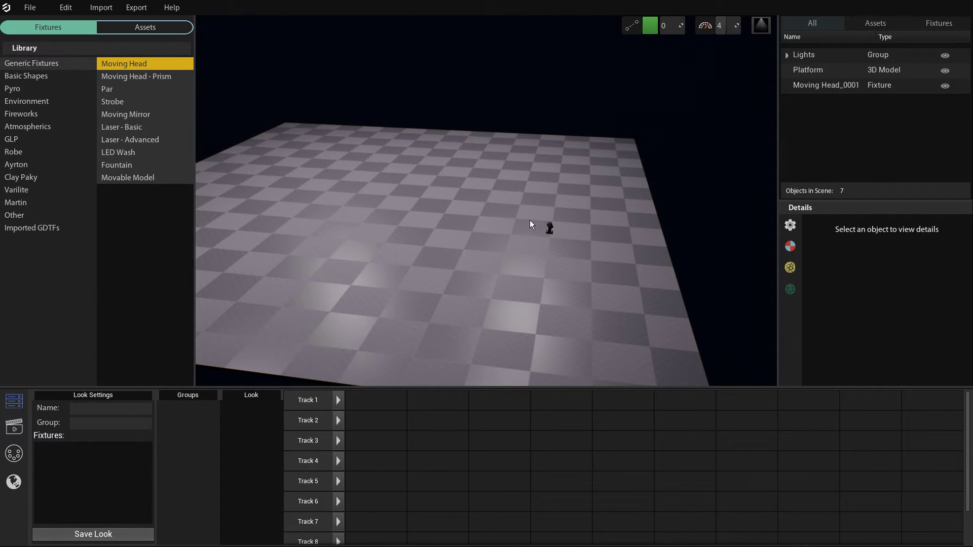
Raise the moving head to a height of about 290 above the platform and display its general details.
{"action": "left_click", "coordinate": [554, 233]}
{"action": "left_click_drag", "start_coordinate": [558, 188], "coordinate": [559, 101]}
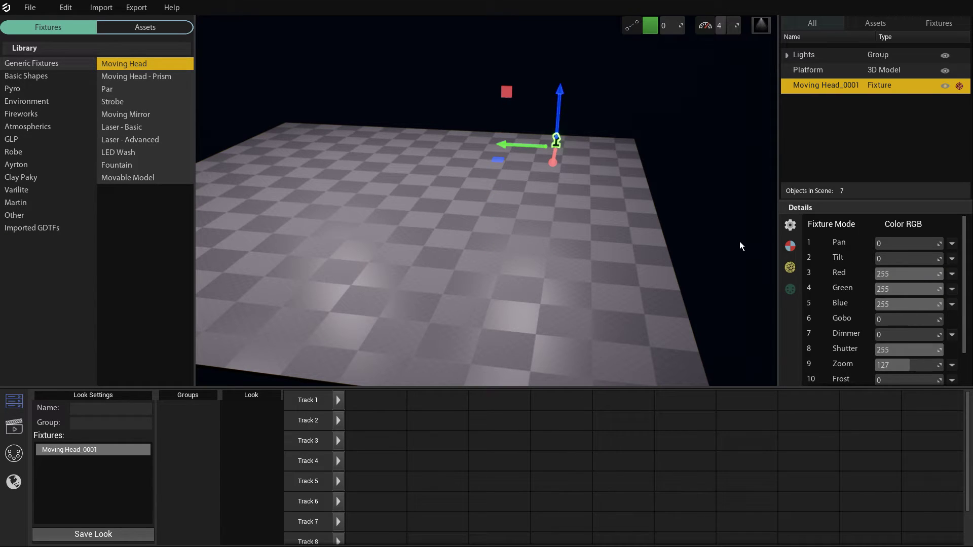
{"action": "left_click", "coordinate": [794, 227]}
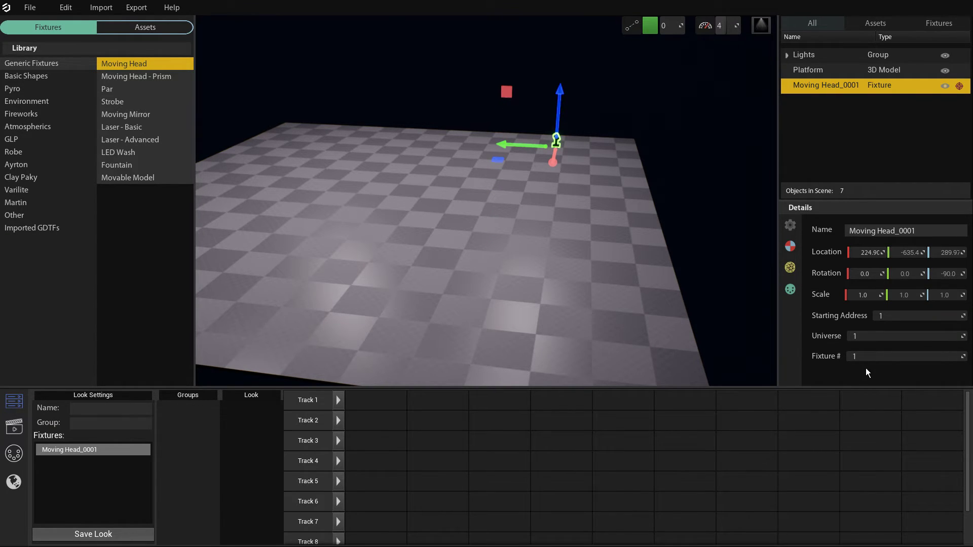
{"action": "left_click", "coordinate": [877, 357]}
{"action": "left_click_drag", "start_coordinate": [127, 66], "coordinate": [389, 259]}
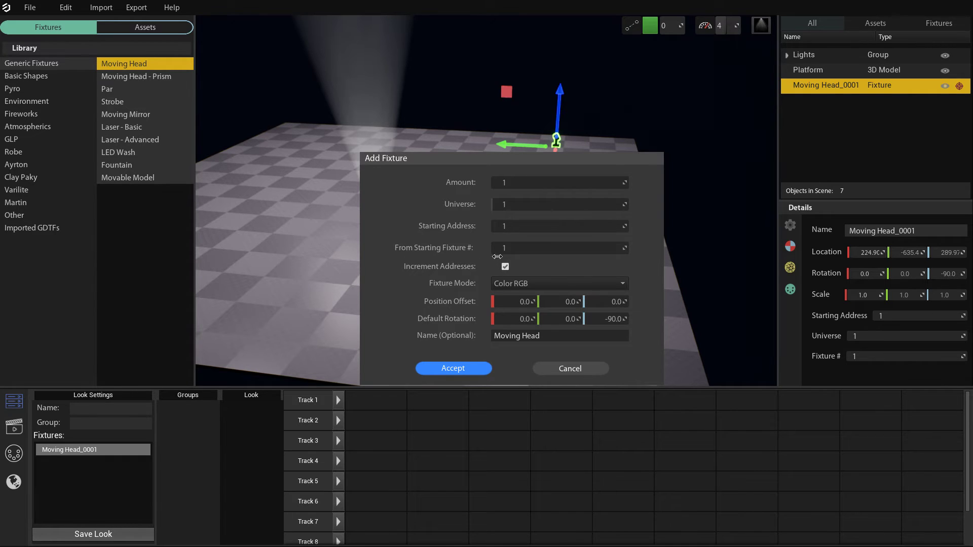
{"action": "left_click", "coordinate": [550, 256]}
{"action": "left_click", "coordinate": [583, 370]}
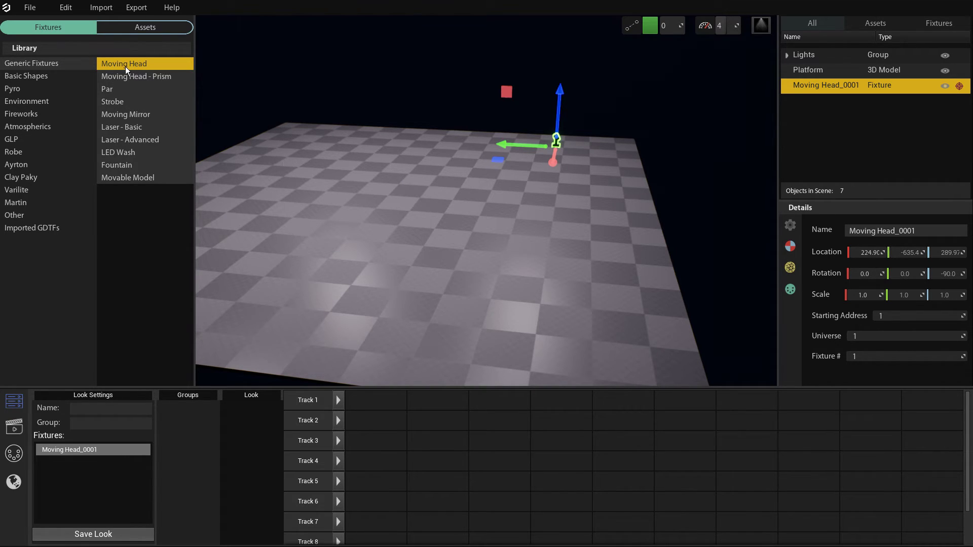
Add a second generic Moving Head in Color RGB mode and raise it to a height of about 333.
{"action": "left_click_drag", "start_coordinate": [120, 69], "coordinate": [456, 256]}
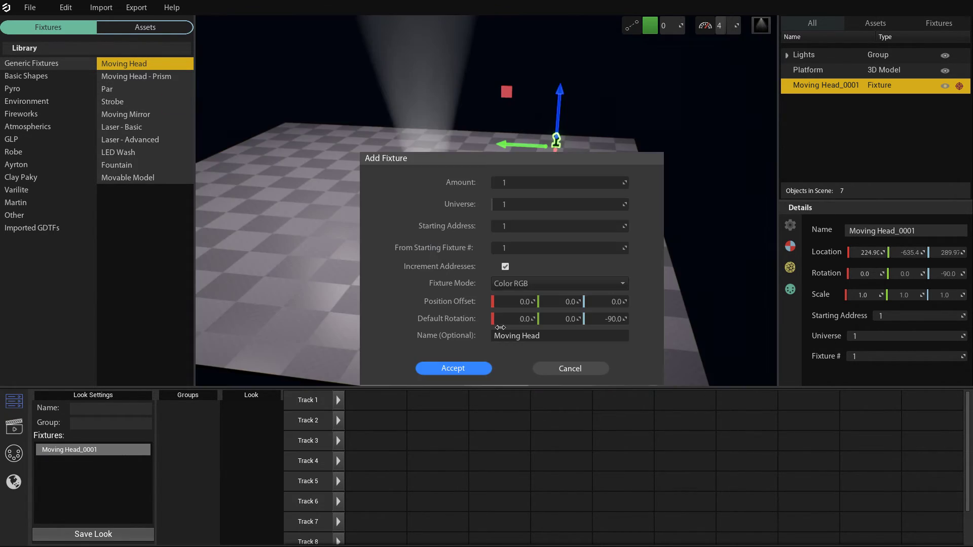
{"action": "left_click", "coordinate": [450, 373]}
{"action": "left_click", "coordinate": [435, 193]}
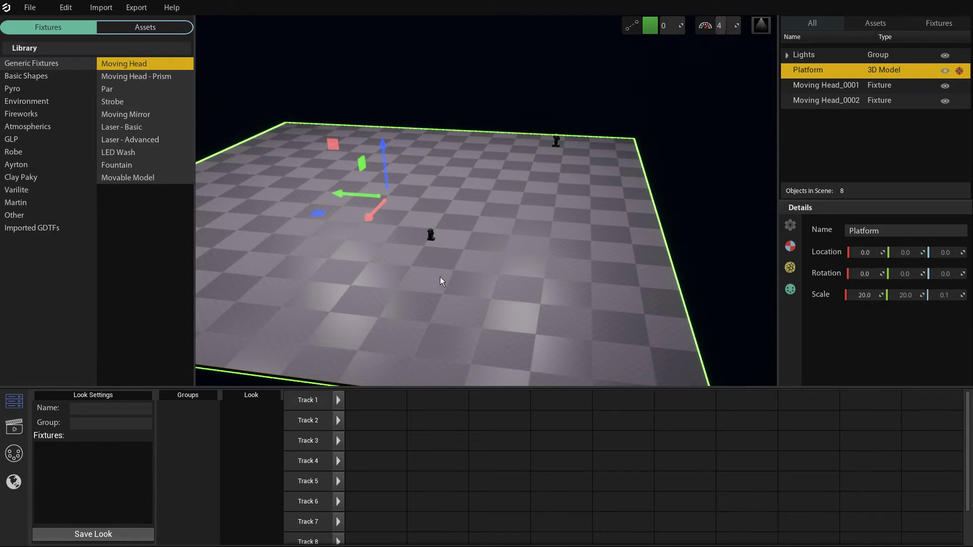
{"action": "left_click", "coordinate": [437, 238]}
{"action": "left_click_drag", "start_coordinate": [434, 196], "coordinate": [433, 77]}
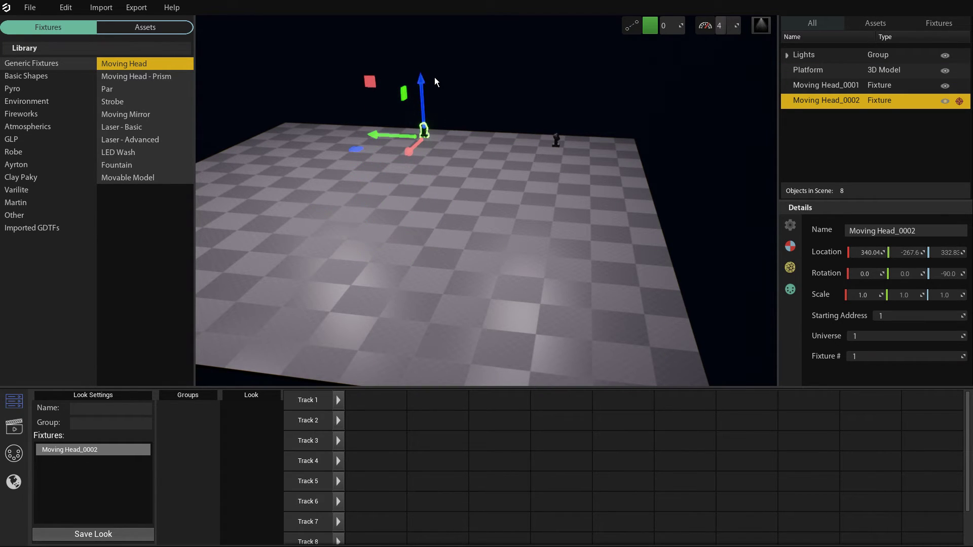
Select both moving heads and set their Dimmer to 64 and Zoom to 30.
{"action": "left_click", "coordinate": [561, 144], "text": "ctrl"}
{"action": "left_click", "coordinate": [791, 292]}
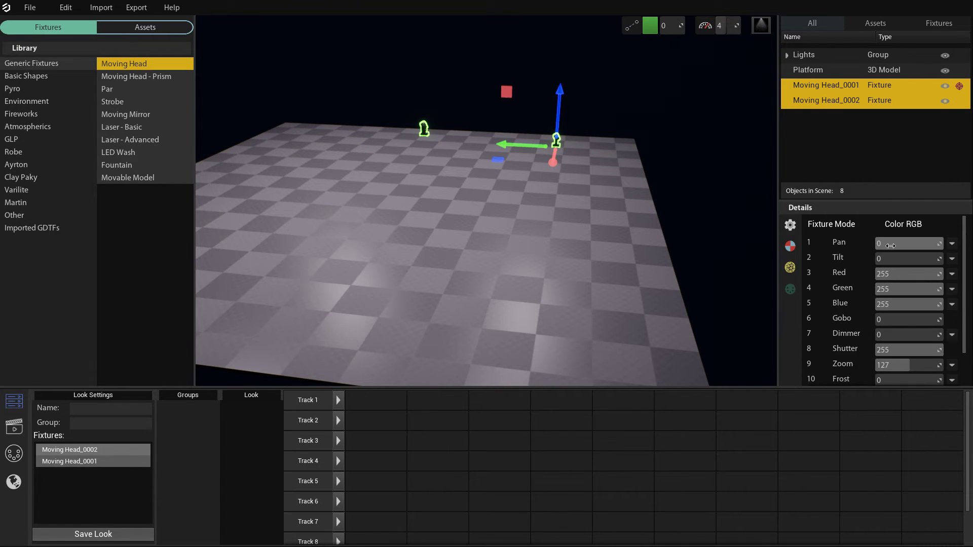
{"action": "left_click_drag", "start_coordinate": [921, 335], "coordinate": [922, 354]}
{"action": "scroll", "coordinate": [925, 365], "scroll_direction": "down", "scroll_amount": 1}
{"action": "mouse_move", "coordinate": [588, 218]}
{"action": "right_mouse_down"}
{"action": "mouse_move", "coordinate": [563, 203]}
{"action": "mouse_move", "coordinate": [588, 218]}
{"action": "right_mouse_up"}
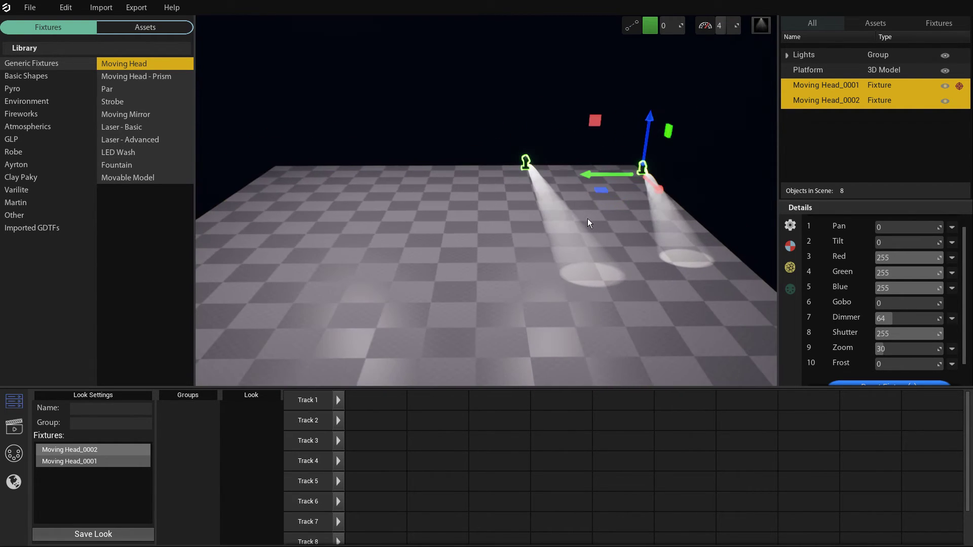
Shift both moving heads sideways to center them over the platform, and test their Pan channel, returning it to 0.
{"action": "left_click_drag", "start_coordinate": [594, 180], "coordinate": [410, 185]}
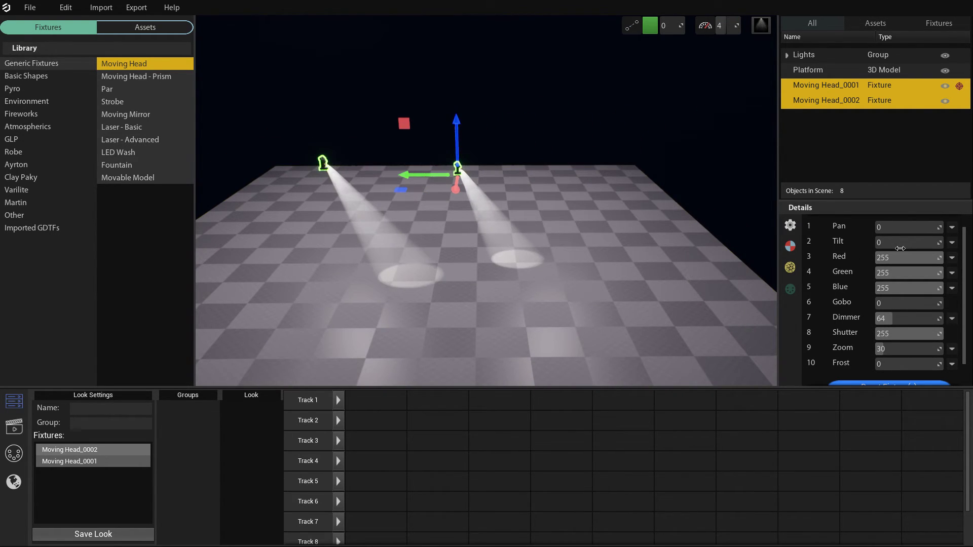
{"action": "scroll", "coordinate": [902, 262], "scroll_direction": "up", "scroll_amount": 1}
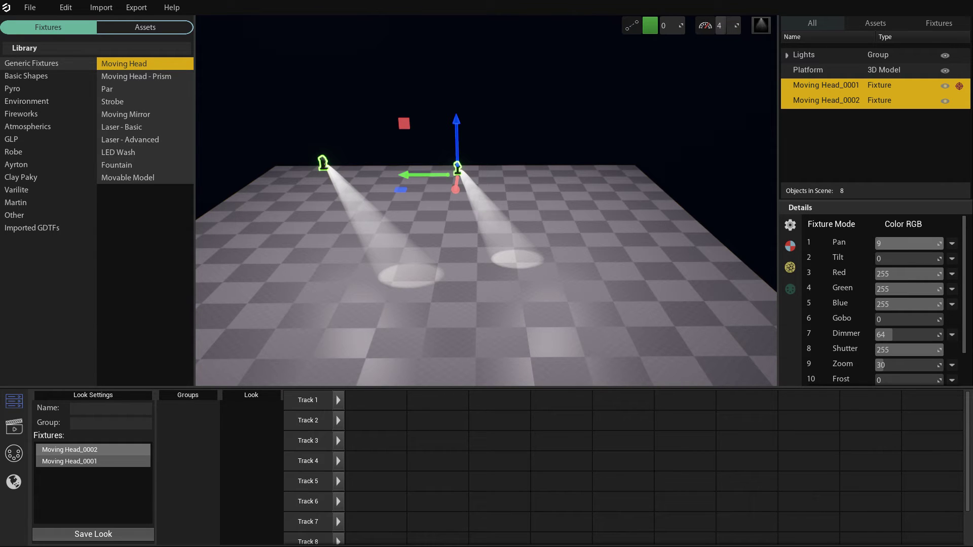
{"action": "mouse_move", "coordinate": [894, 246]}
{"action": "left_mouse_down"}
{"action": "mouse_move", "coordinate": [942, 247]}
{"action": "mouse_move", "coordinate": [881, 246]}
{"action": "left_mouse_up"}
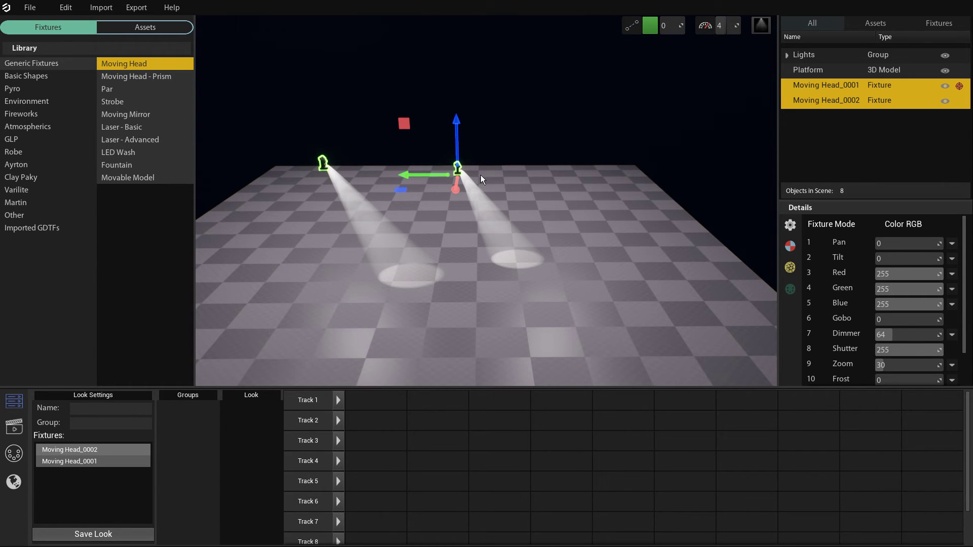
Enable Invert/Flip Values on the Pan channel of Moving Head_0001 only.
{"action": "left_click", "coordinate": [497, 184]}
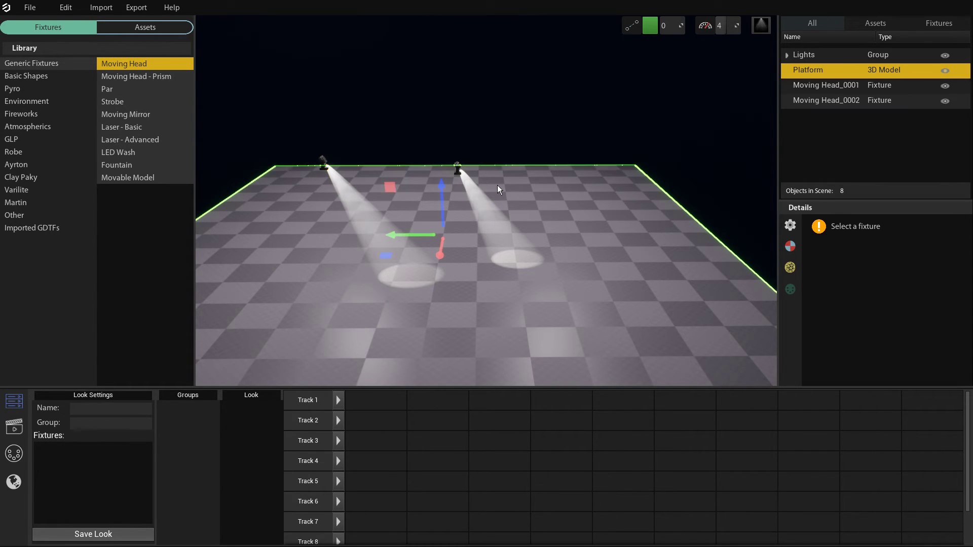
{"action": "left_click", "coordinate": [462, 170]}
{"action": "left_click", "coordinate": [952, 244]}
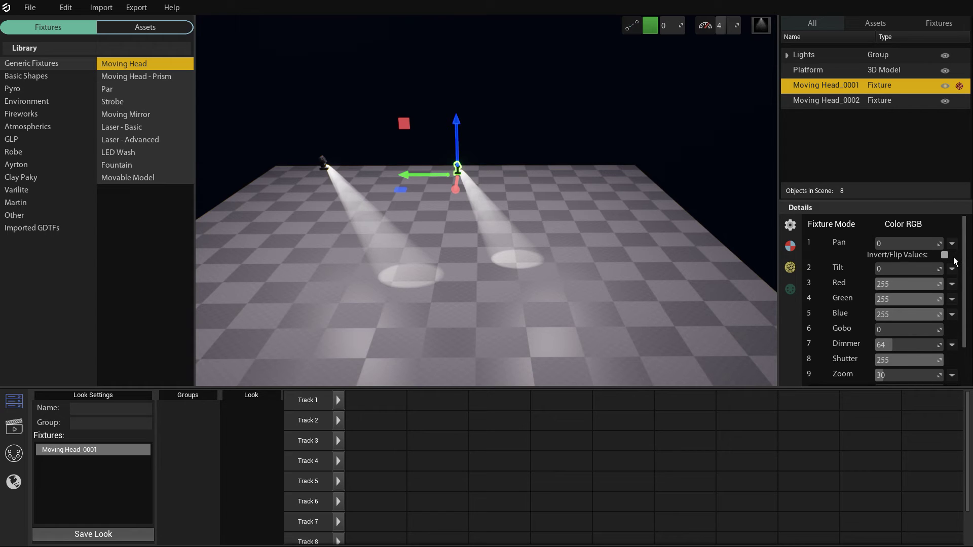
{"action": "left_click", "coordinate": [944, 255]}
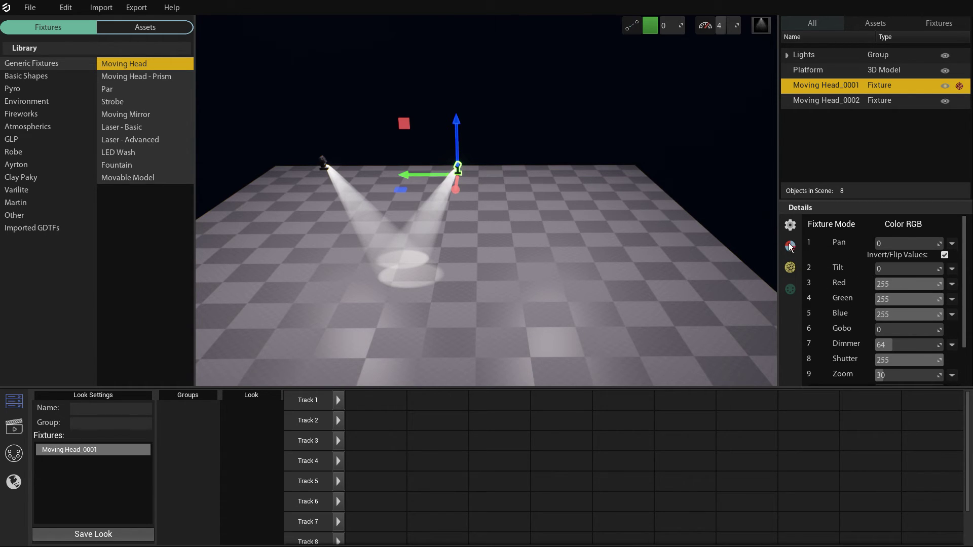
Select both moving heads, test their shared Pan channel, and examine the invert options for Pan and Tilt and the remaining channels.
{"action": "left_click", "coordinate": [328, 166], "text": "shift"}
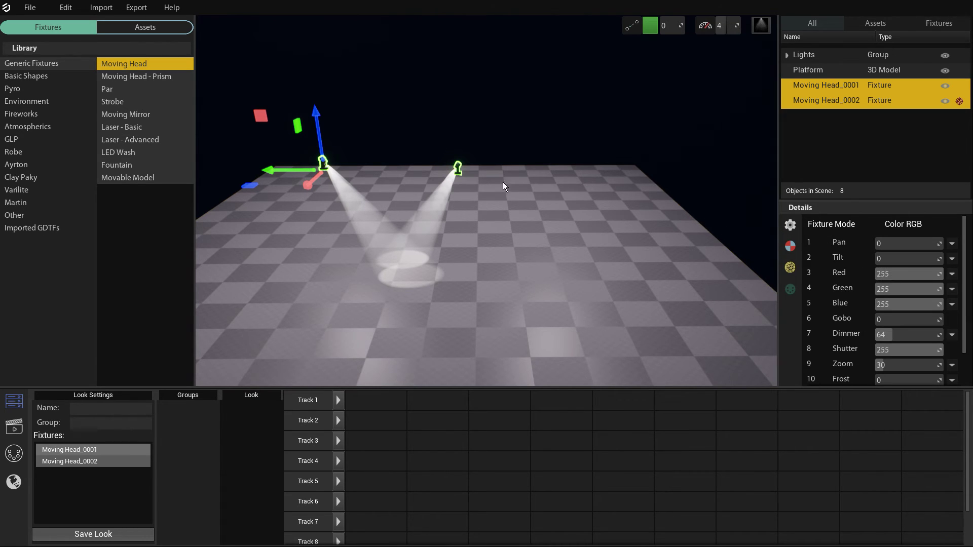
{"action": "mouse_move", "coordinate": [897, 248]}
{"action": "left_mouse_down"}
{"action": "mouse_move", "coordinate": [930, 248]}
{"action": "mouse_move", "coordinate": [891, 248]}
{"action": "left_mouse_up"}
{"action": "left_click", "coordinate": [955, 247]}
{"action": "left_click", "coordinate": [956, 247]}
{"action": "left_click", "coordinate": [956, 262]}
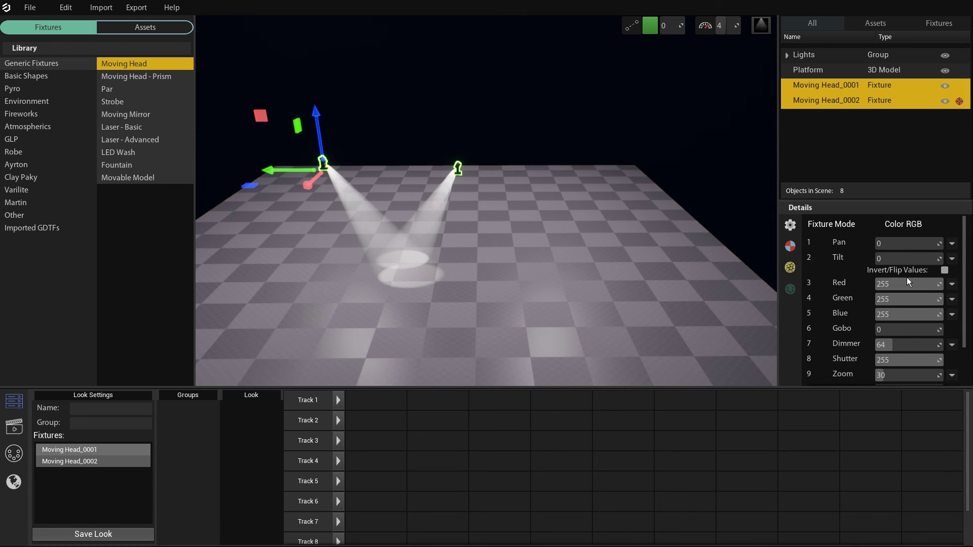
{"action": "left_click", "coordinate": [952, 259]}
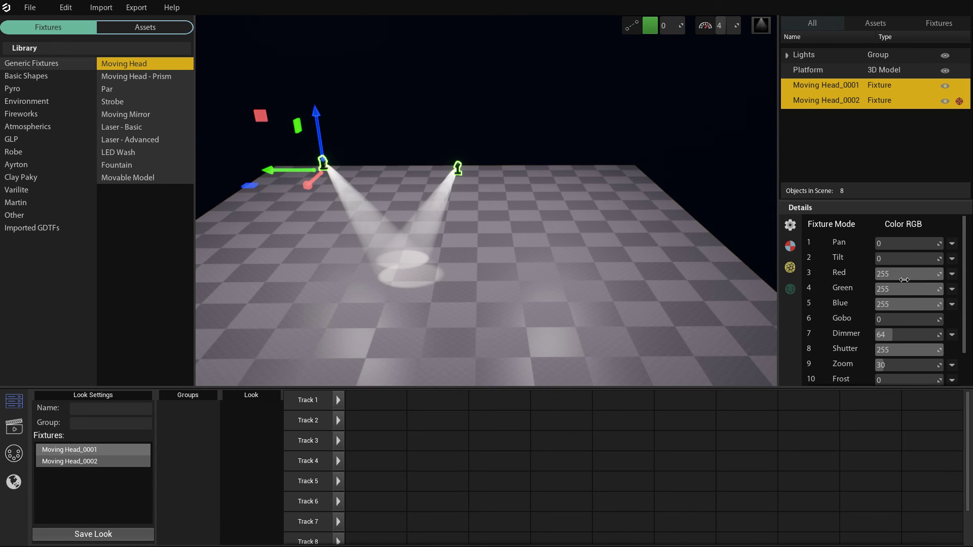
{"action": "scroll", "coordinate": [905, 277], "scroll_direction": "down", "scroll_amount": 3}
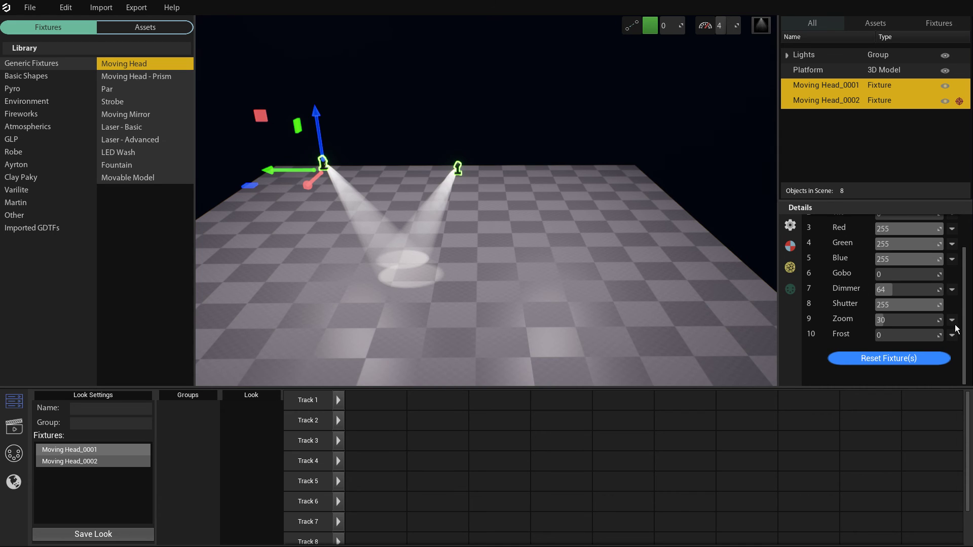
{"action": "scroll", "coordinate": [895, 277], "scroll_direction": "up", "scroll_amount": 3}
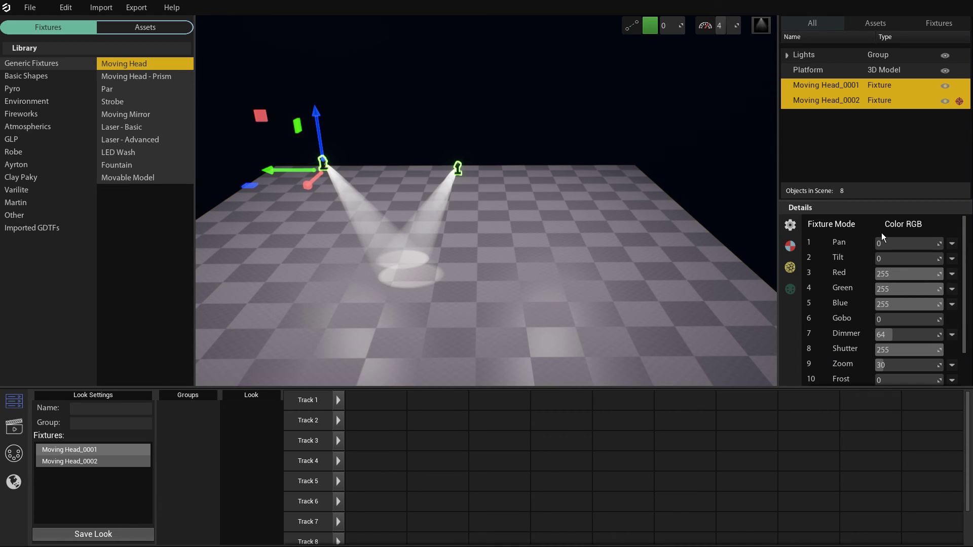